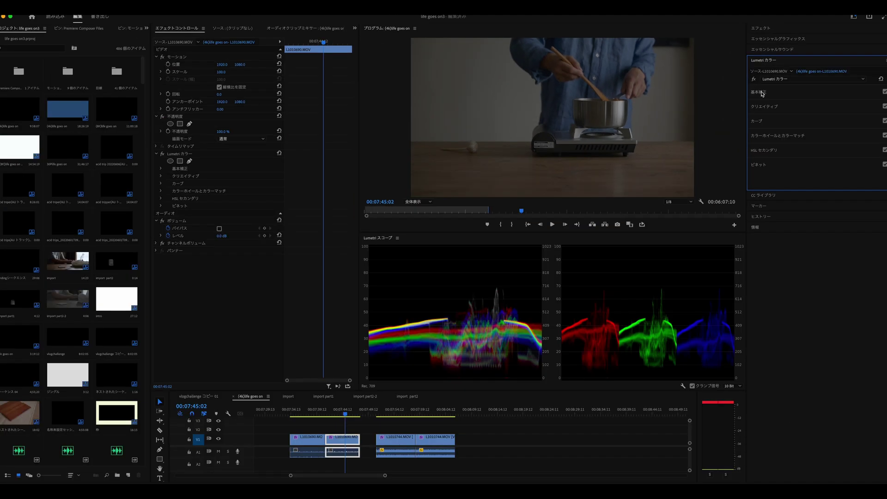
# Apply the Natural_Rec709 LUT from Basic Correction's LUT setting to the cooking clip
pyautogui.click(763, 94)
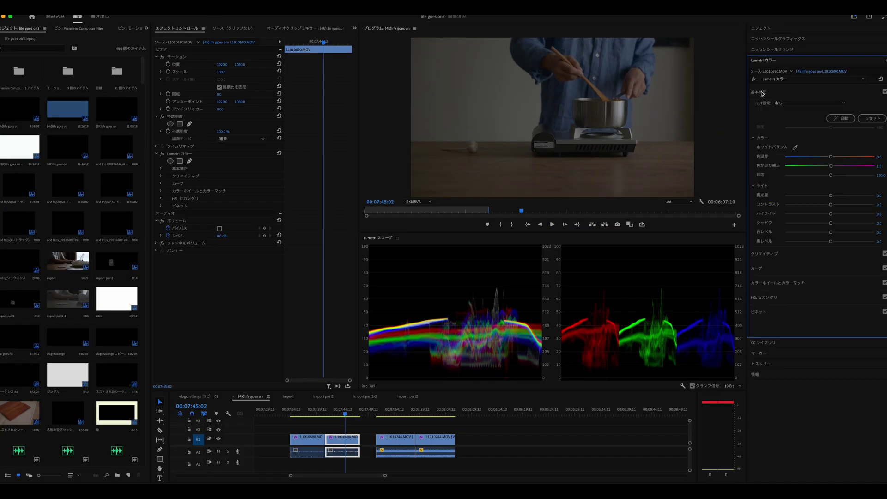
pyautogui.click(845, 105)
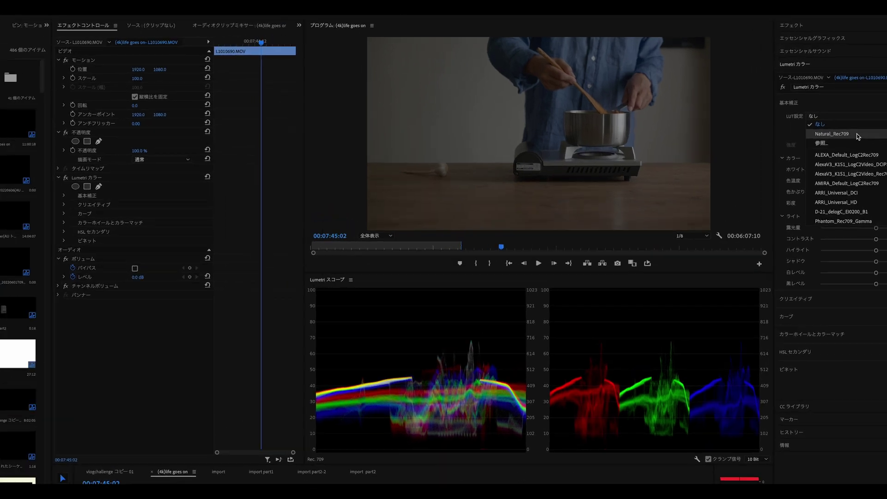
pyautogui.click(815, 118)
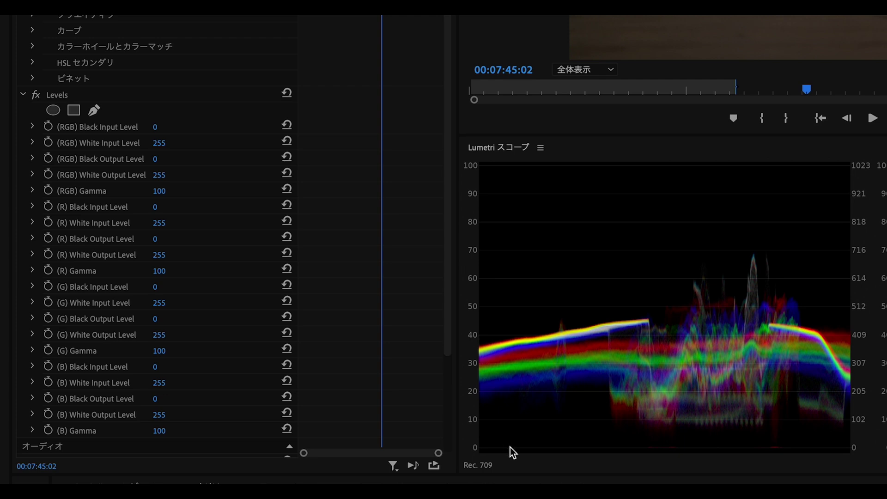
# Raise the Levels (RGB) Black Input Level from 0 to 16
pyautogui.click(155, 127)
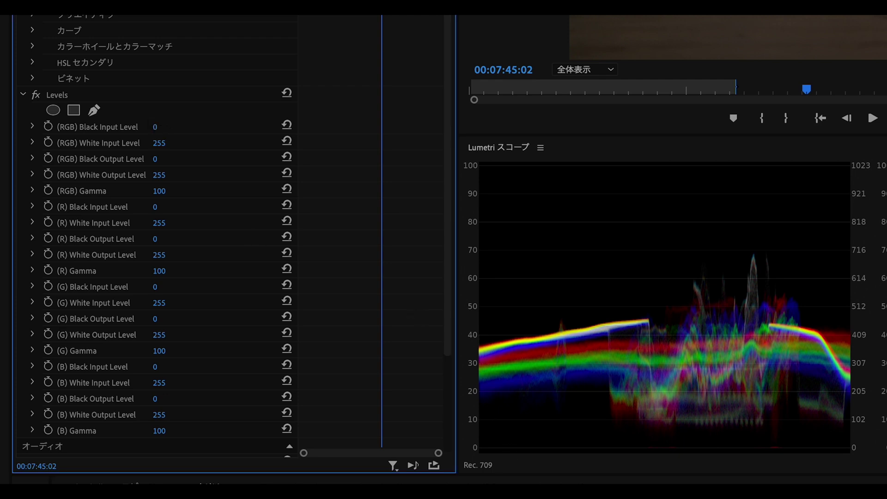
pyautogui.moveTo(155, 126); pyautogui.dragTo(172, 124)
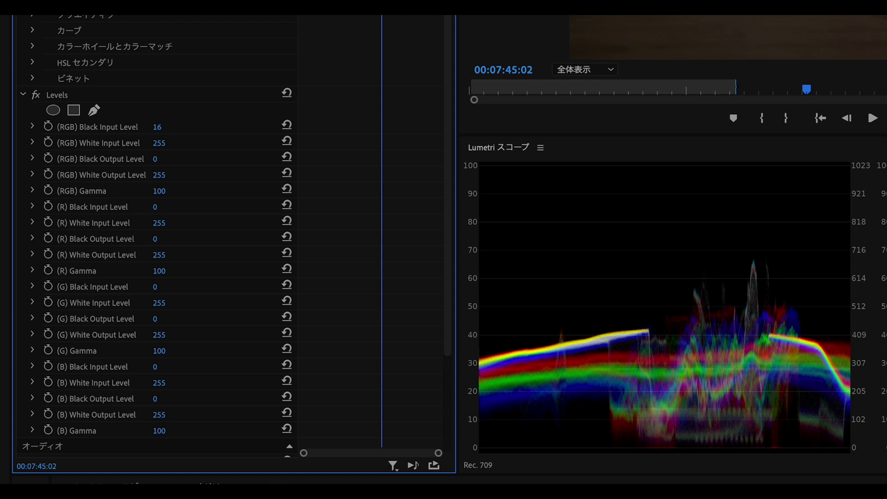
pyautogui.moveTo(157, 127); pyautogui.dragTo(174, 128)
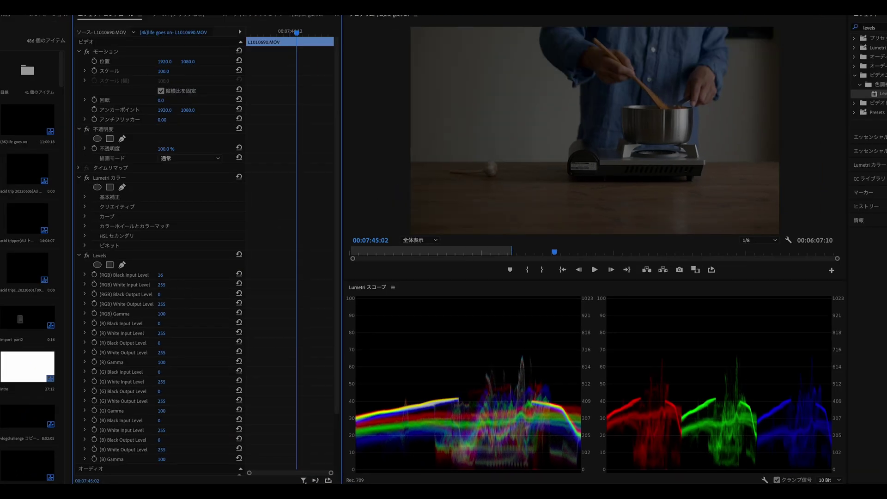
# Set the Levels (RGB) White Input Level to 175 and (RGB) Gamma to 86
pyautogui.moveTo(161, 285)
pyautogui.mouseDown()
pyautogui.moveTo(134, 285)
pyautogui.moveTo(170, 285)
pyautogui.mouseUp()
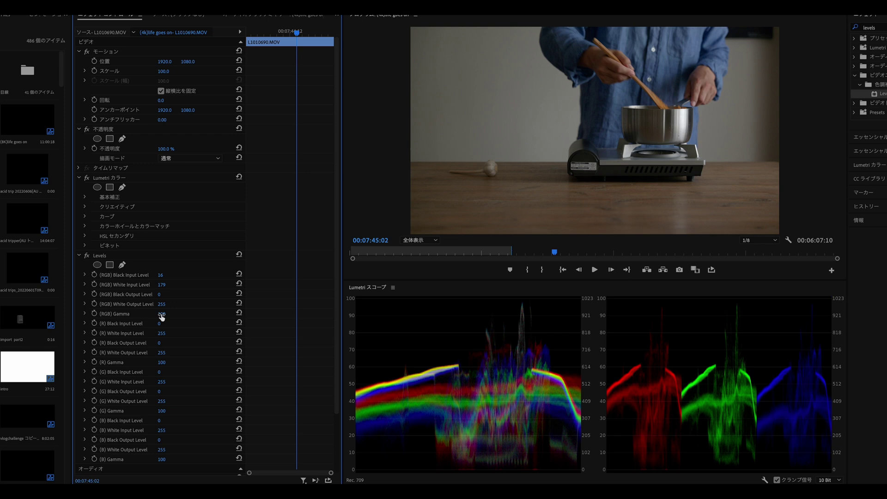
pyautogui.moveTo(161, 314); pyautogui.dragTo(158, 314)
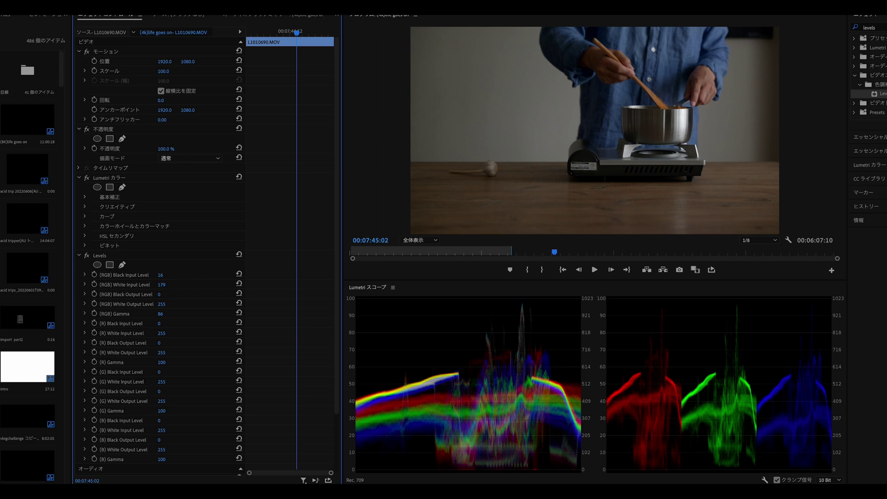
pyautogui.moveTo(161, 284); pyautogui.dragTo(160, 284)
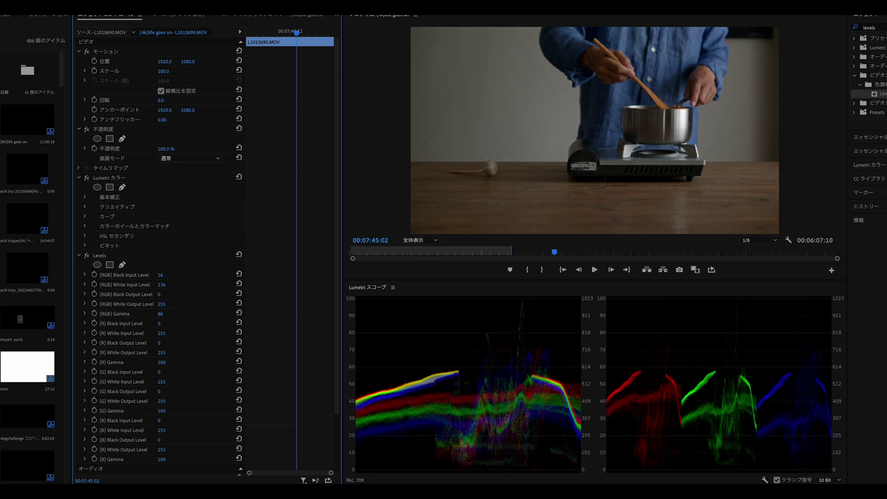
pyautogui.moveTo(161, 284); pyautogui.dragTo(171, 285)
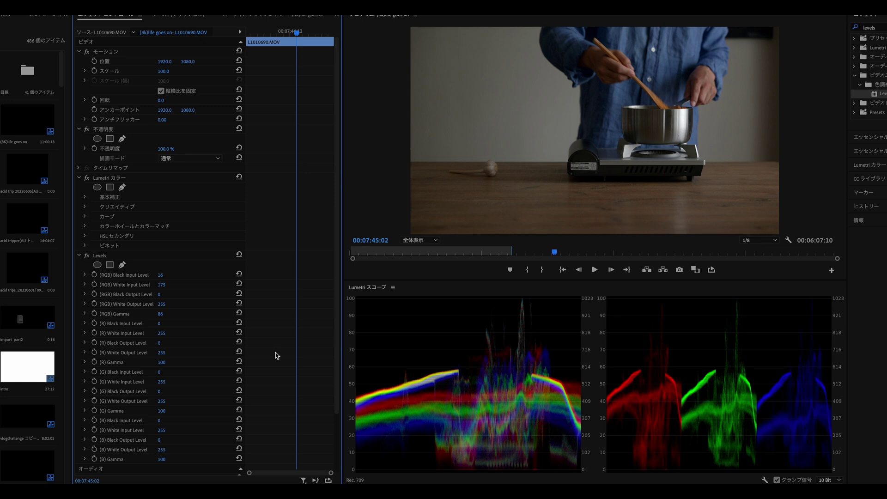
pyautogui.press('j')
pyautogui.press('j')
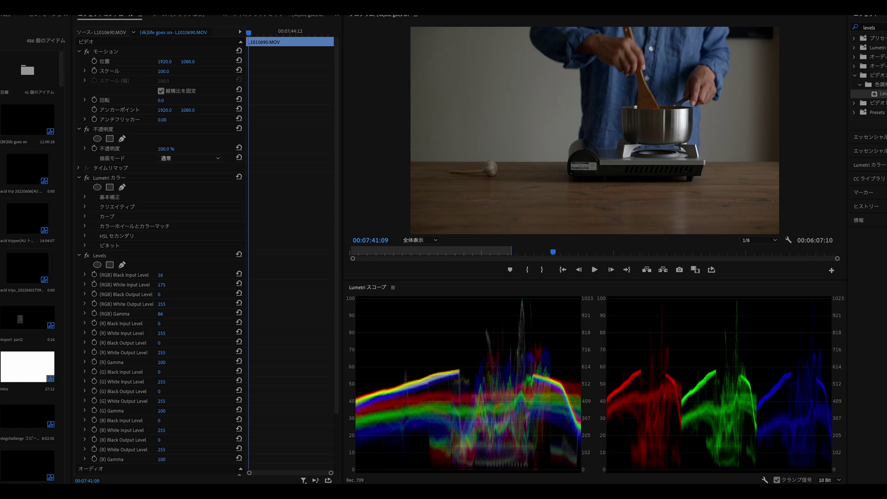
pyautogui.press('Delete')
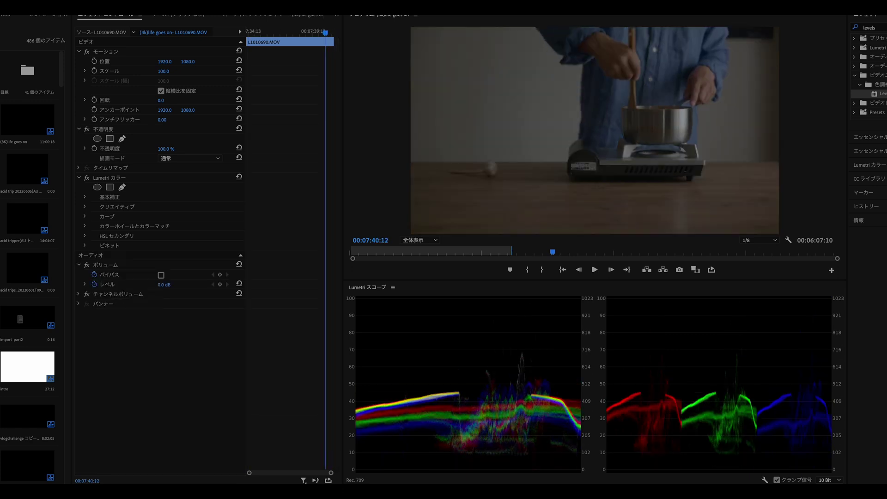
pyautogui.hotkey('ctrl', 'z')
pyautogui.hotkey('ctrl', 'shift', 'z')
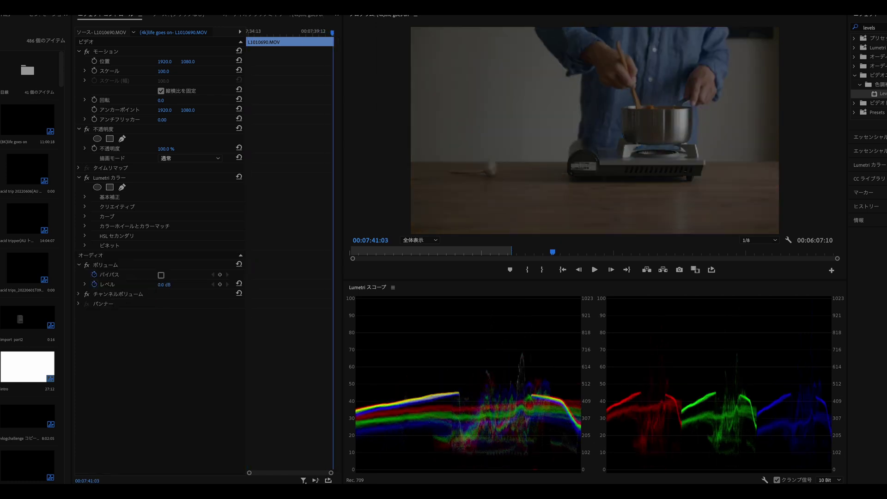
pyautogui.hotkey('ctrl', 'z')
pyautogui.hotkey('ctrl', 'shift', 'z')
pyautogui.hotkey('ctrl', 'z')
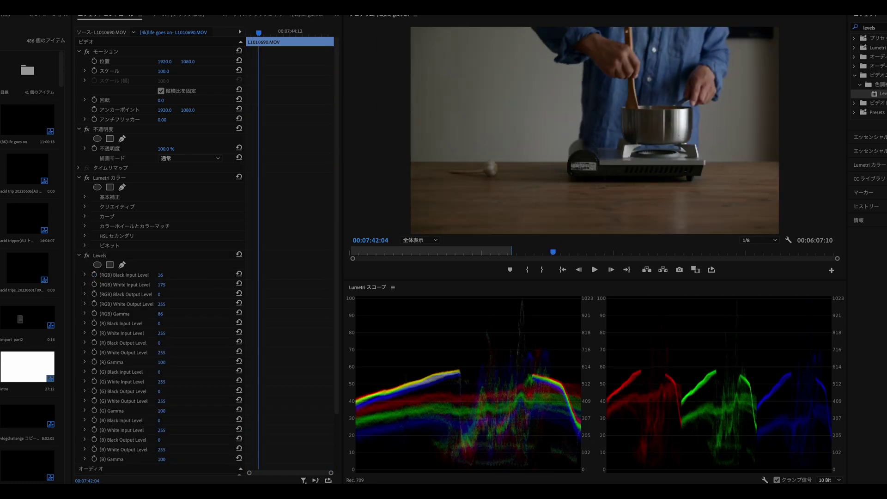
pyautogui.hotkey('ctrl', 'shift', 'z')
pyautogui.hotkey('ctrl', 'z')
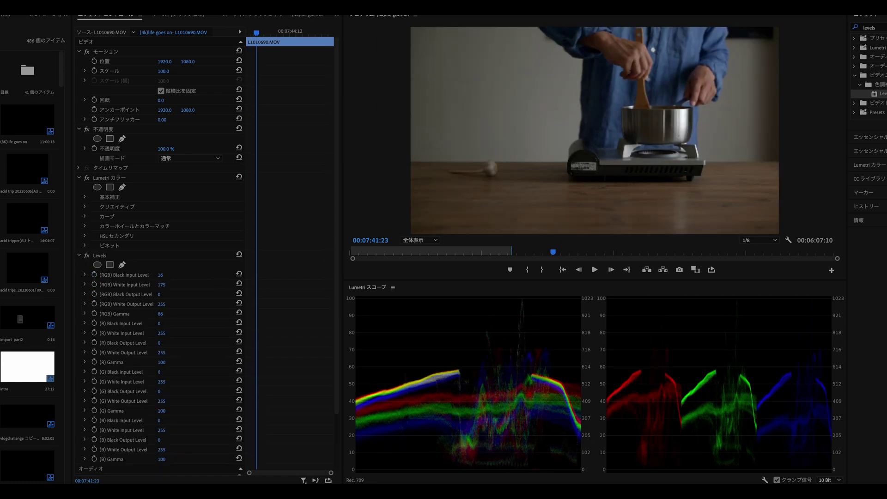
pyautogui.hotkey('ctrl', 'z')
pyautogui.hotkey('ctrl', 'shift', 'z')
pyautogui.hotkey('ctrl', 'z')
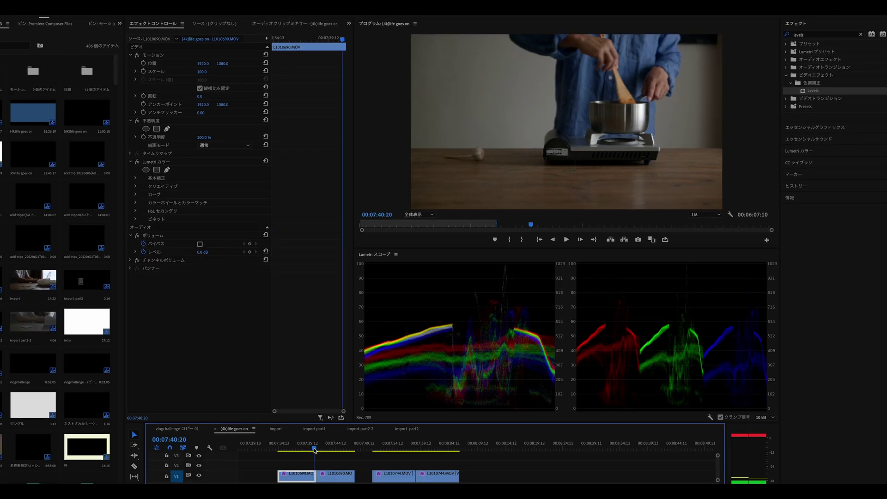
pyautogui.hotkey('ctrl', 'shift', 'z')
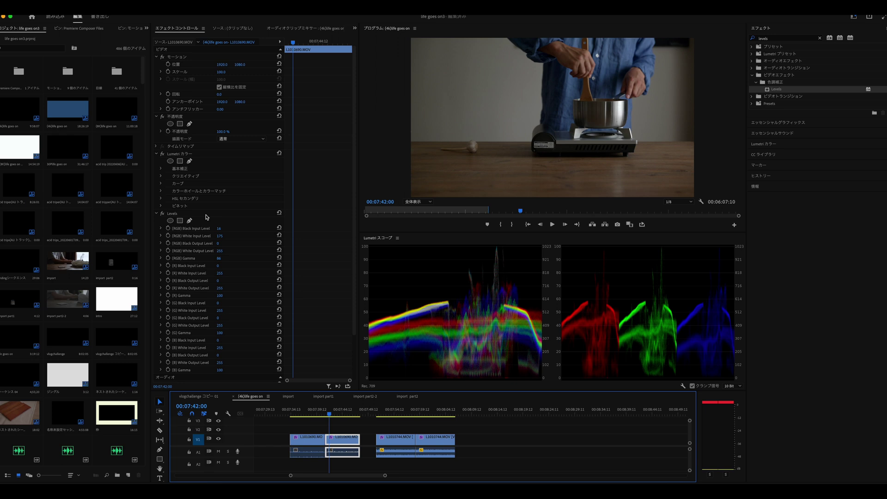
# Delete the Levels effect from clip L1010690.MOV and bring up its Lumetri Color settings
pyautogui.click(206, 214)
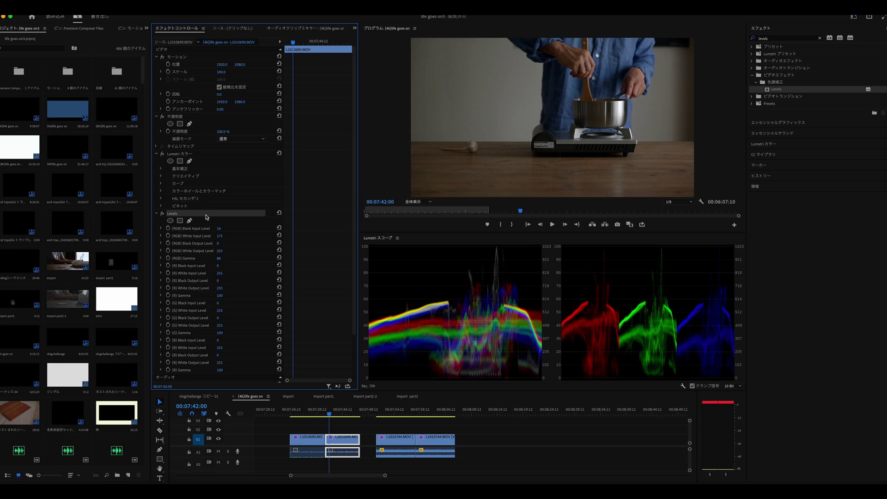
pyautogui.press('Delete')
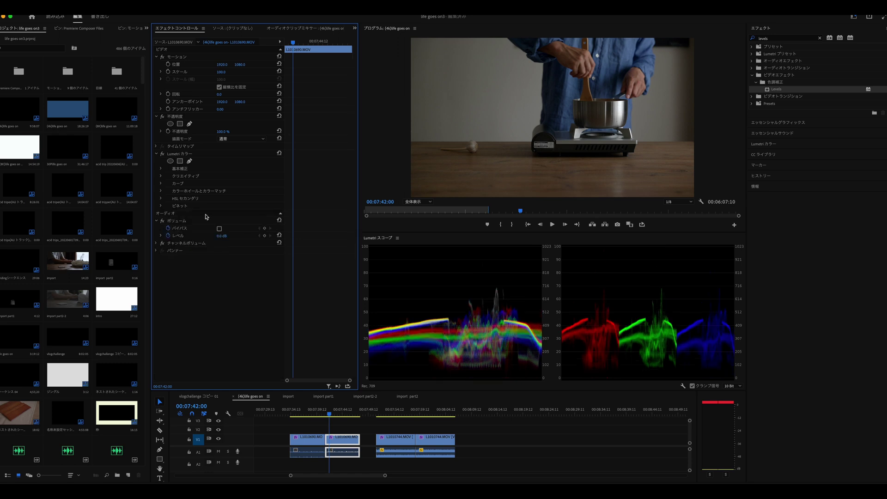
pyautogui.click(778, 142)
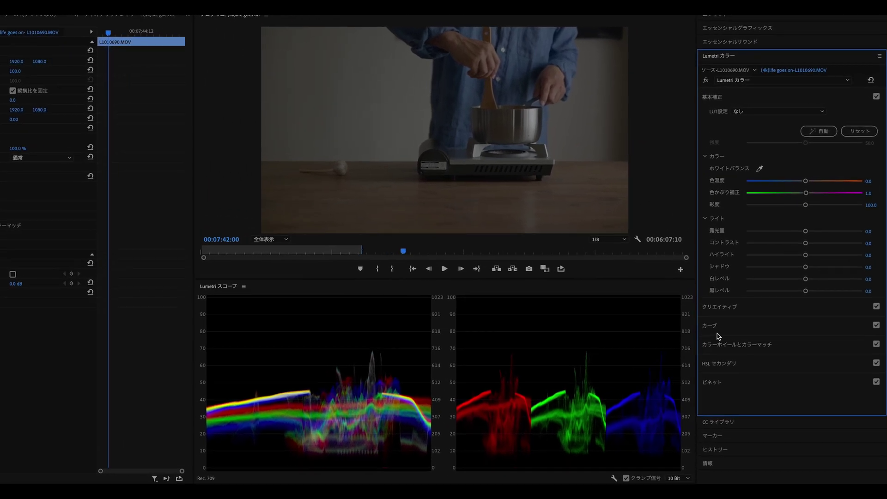
# Bend the Lumetri RGB curve into an S: shadows down, highlights and midtones up
pyautogui.click(735, 308)
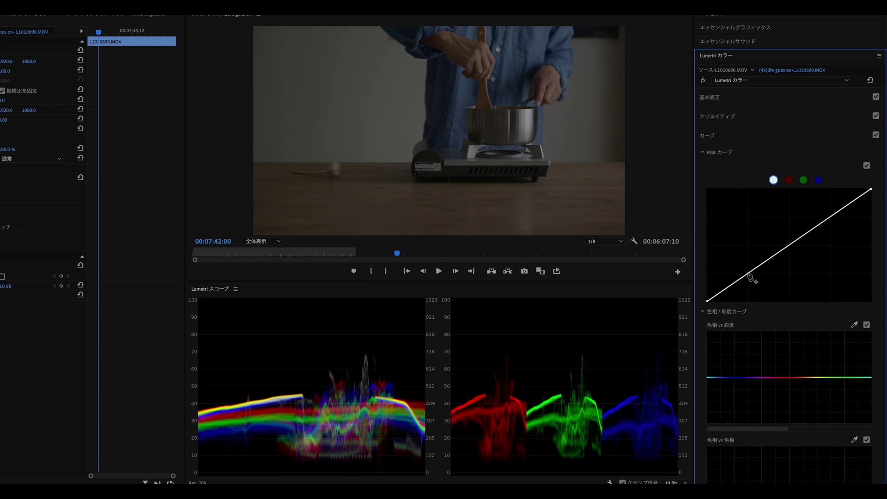
pyautogui.moveTo(749, 276); pyautogui.dragTo(745, 291)
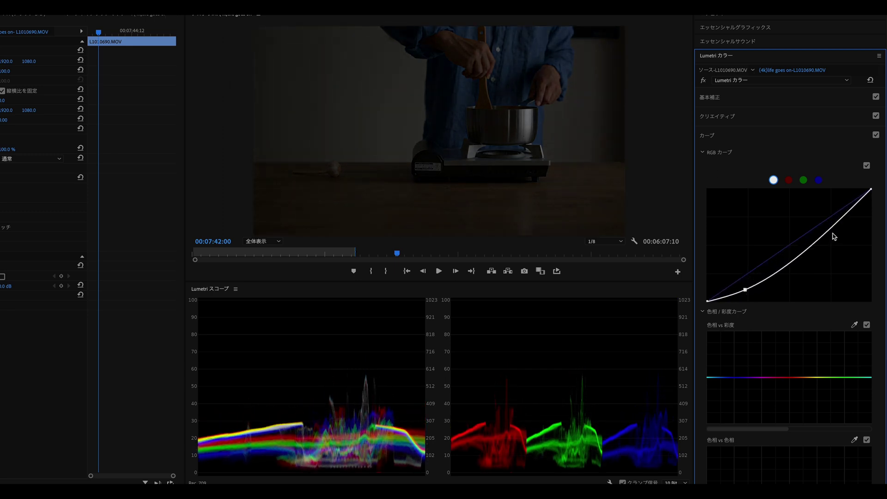
pyautogui.moveTo(829, 229); pyautogui.dragTo(827, 200)
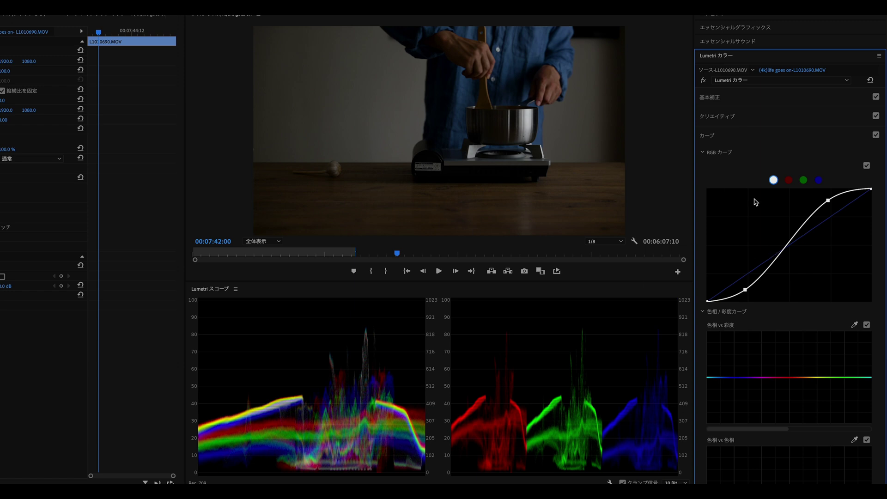
pyautogui.click(787, 241)
pyautogui.moveTo(786, 241); pyautogui.dragTo(790, 233)
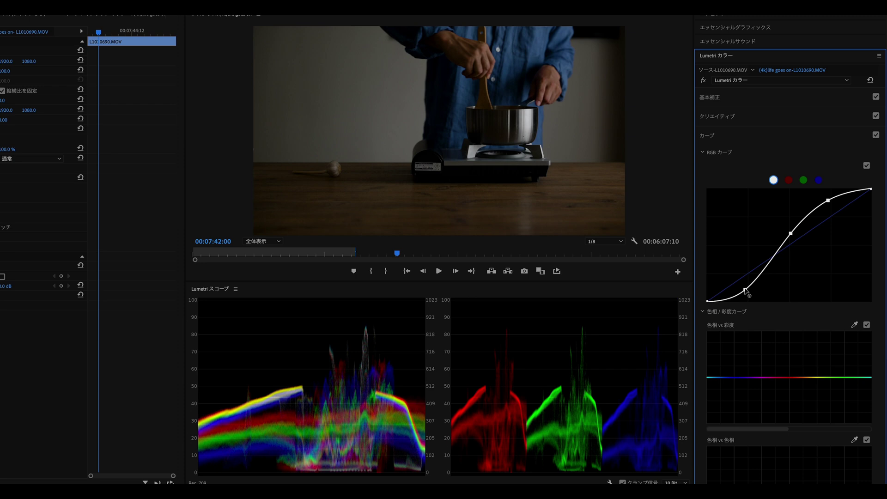
pyautogui.moveTo(745, 289); pyautogui.dragTo(745, 284)
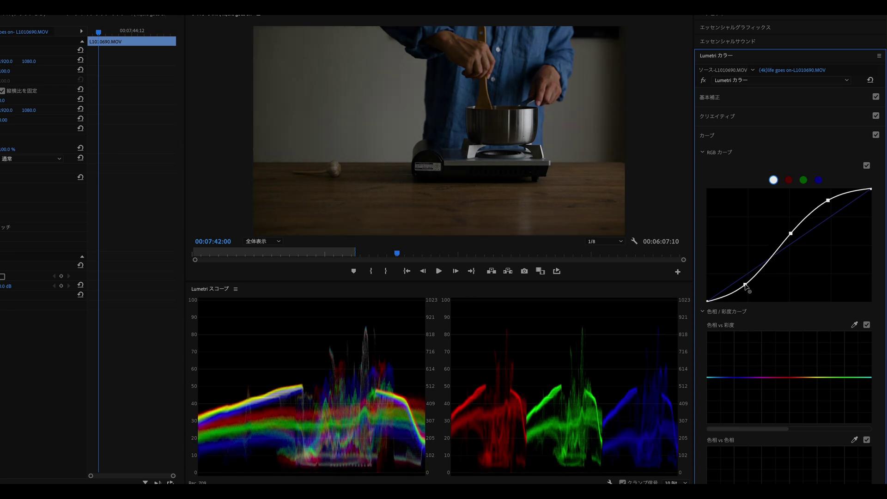
pyautogui.moveTo(829, 204); pyautogui.dragTo(828, 203)
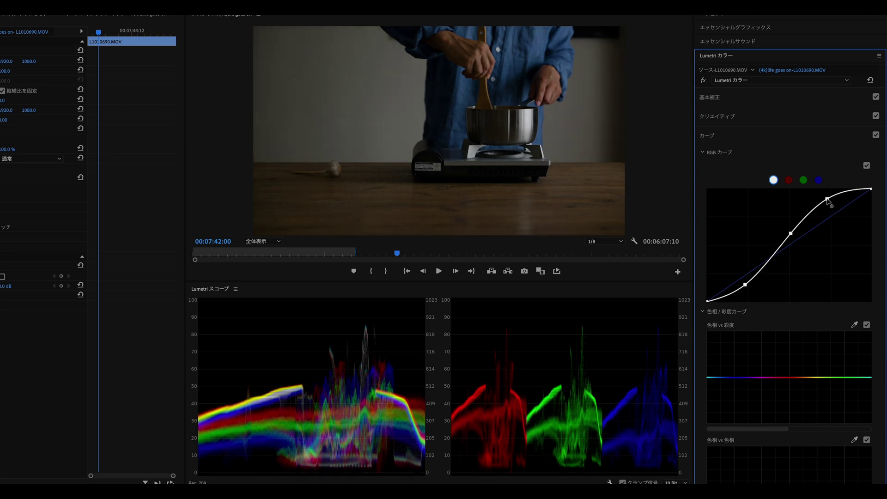
pyautogui.moveTo(791, 234); pyautogui.dragTo(789, 232)
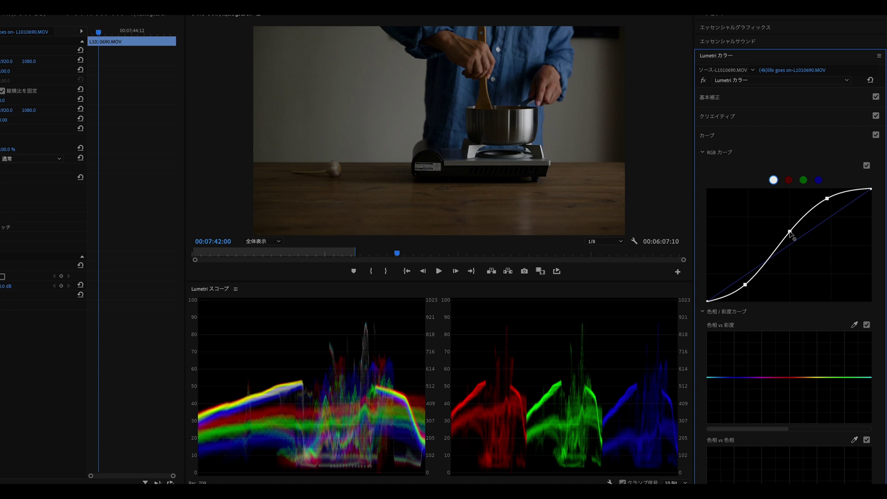
# Collapse Curves, toggle Basic Correction, and reopen Curves to show the existing S-shaped RGB curve
pyautogui.click(713, 138)
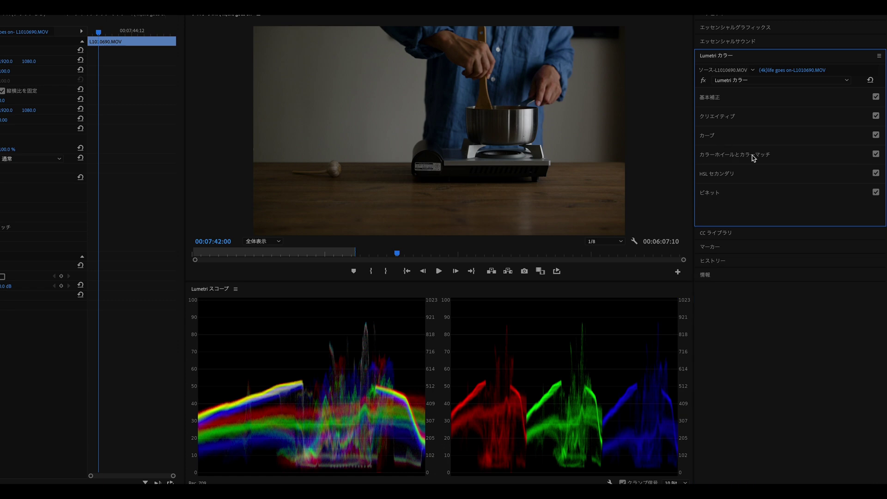
pyautogui.click(718, 99)
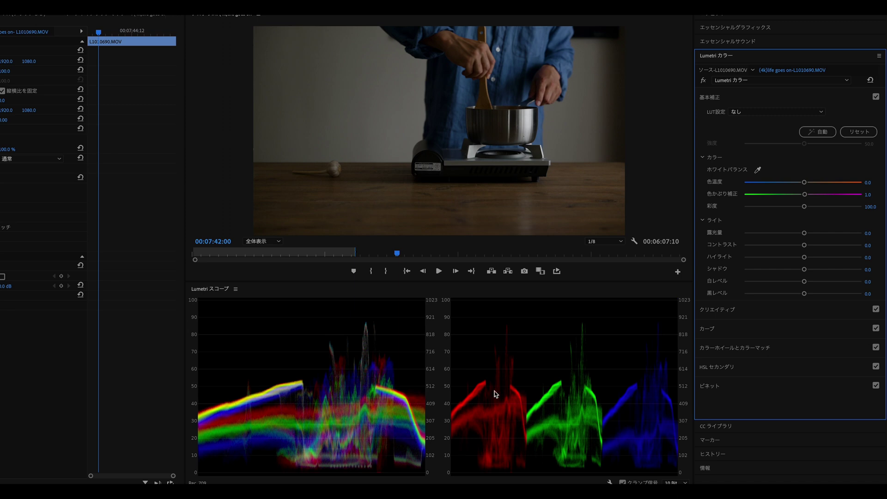
pyautogui.click(710, 329)
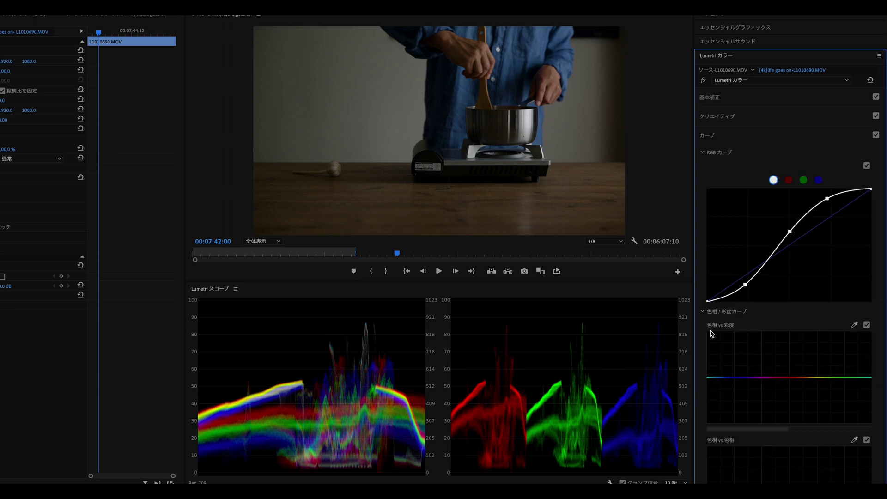
# Lower the red channel curve's top endpoint and slightly adjust its shadows
pyautogui.click(789, 181)
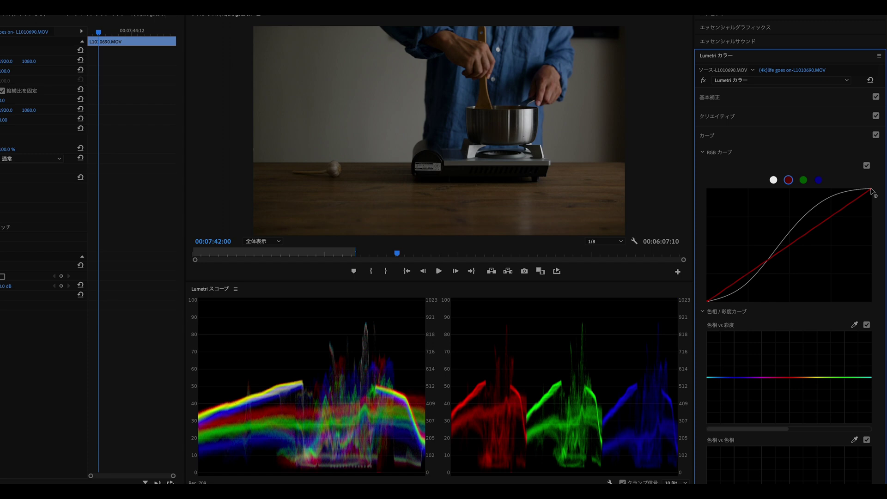
pyautogui.moveTo(872, 191); pyautogui.dragTo(881, 204)
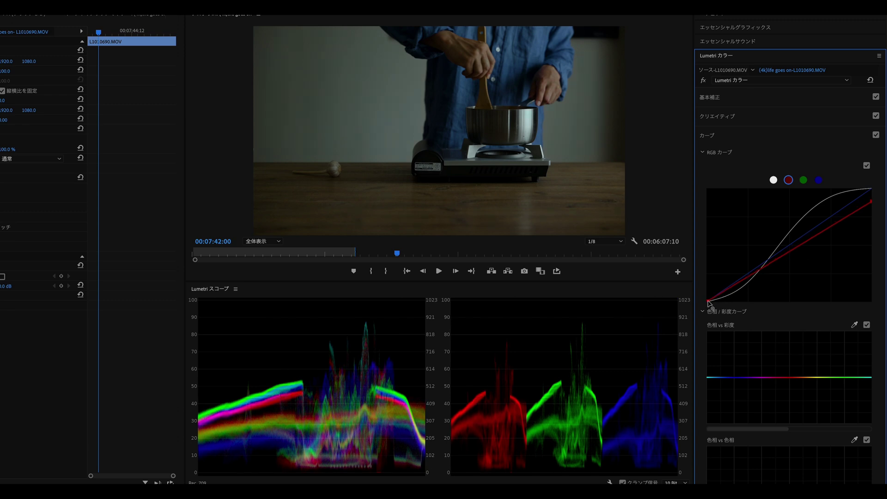
pyautogui.moveTo(707, 301); pyautogui.dragTo(710, 302)
# Reshape the blue channel curve, raising its highlights and adjusting its shadow endpoint
pyautogui.click(818, 180)
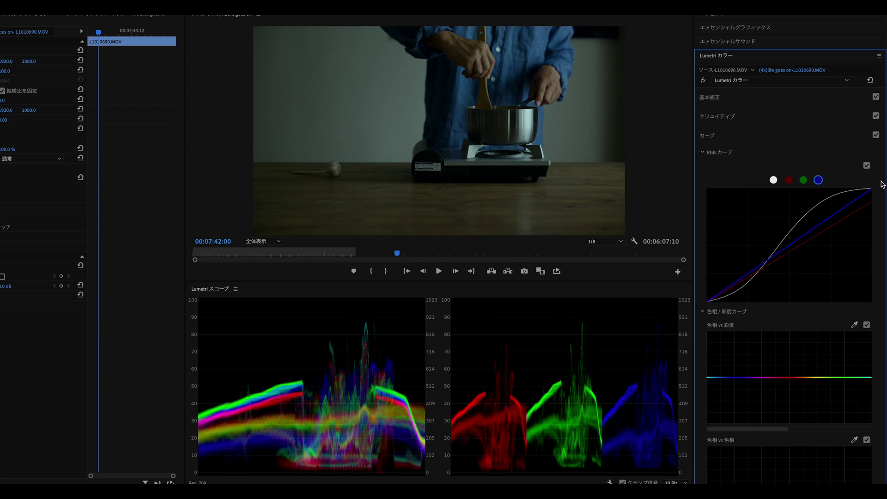
pyautogui.moveTo(870, 192)
pyautogui.mouseDown()
pyautogui.moveTo(859, 189)
pyautogui.moveTo(871, 189)
pyautogui.mouseUp()
pyautogui.moveTo(709, 301); pyautogui.dragTo(706, 299)
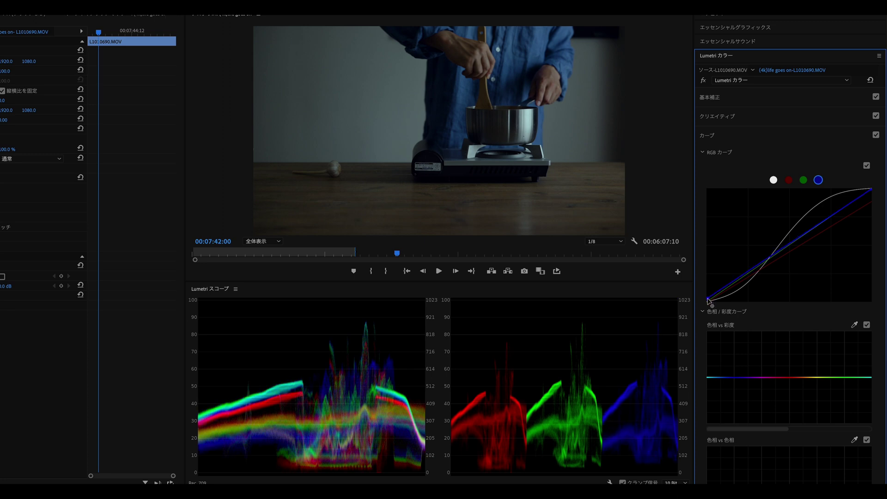
pyautogui.moveTo(708, 297); pyautogui.dragTo(707, 298)
# Nudge the red channel curve slightly, then expand the Basic Correction sliders
pyautogui.click(788, 180)
pyautogui.moveTo(759, 272); pyautogui.dragTo(757, 271)
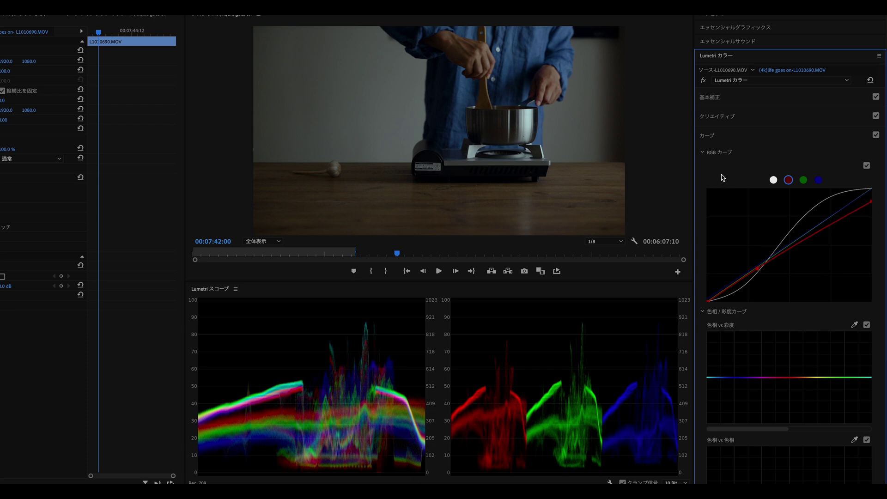
pyautogui.click(710, 97)
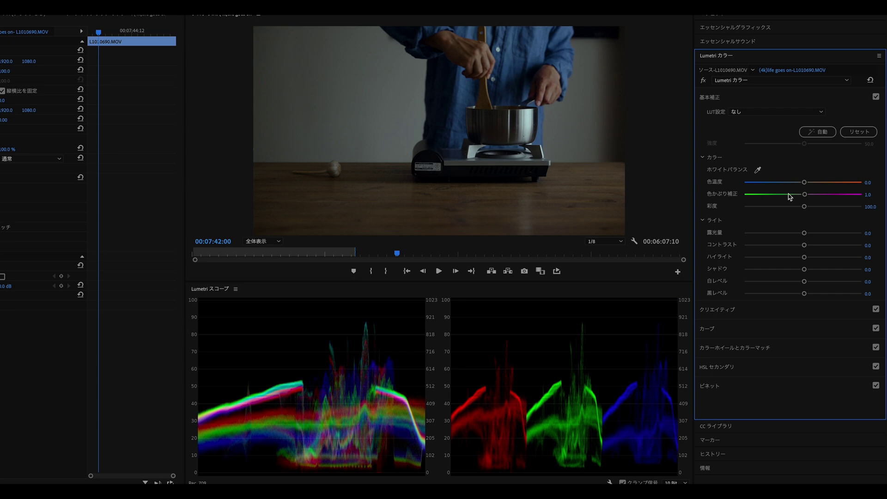
# Reset the red, blue and master RGB curves to straight diagonal lines
pyautogui.click(705, 328)
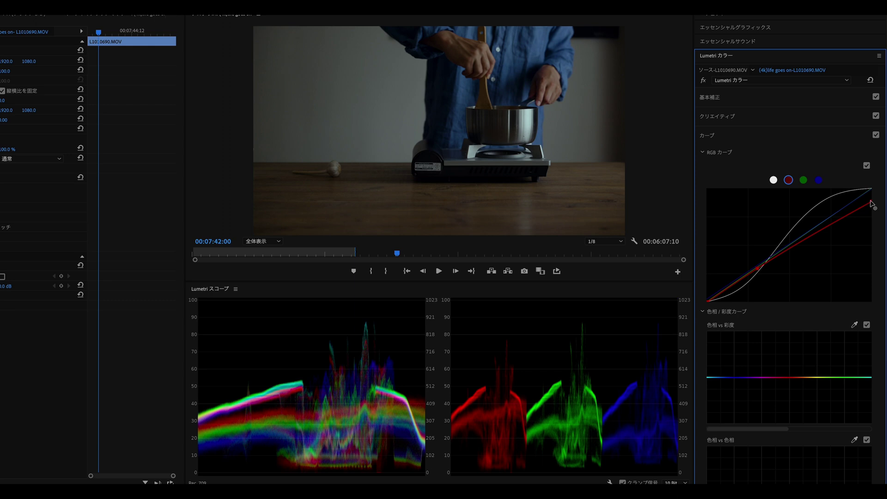
pyautogui.doubleClick(873, 204)
pyautogui.click(803, 179)
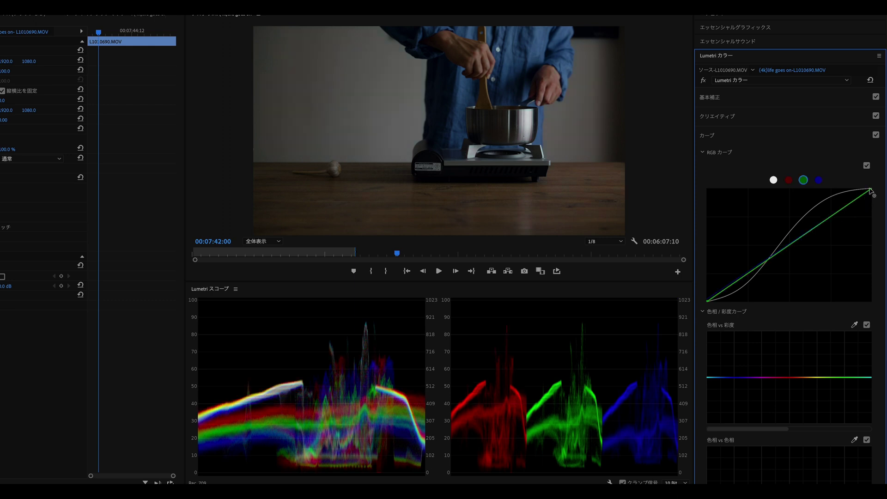
pyautogui.click(817, 180)
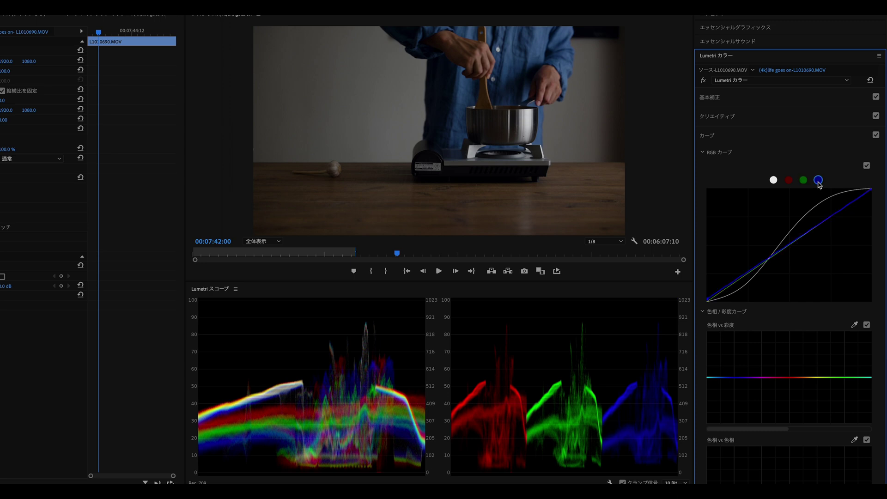
pyautogui.doubleClick(873, 191)
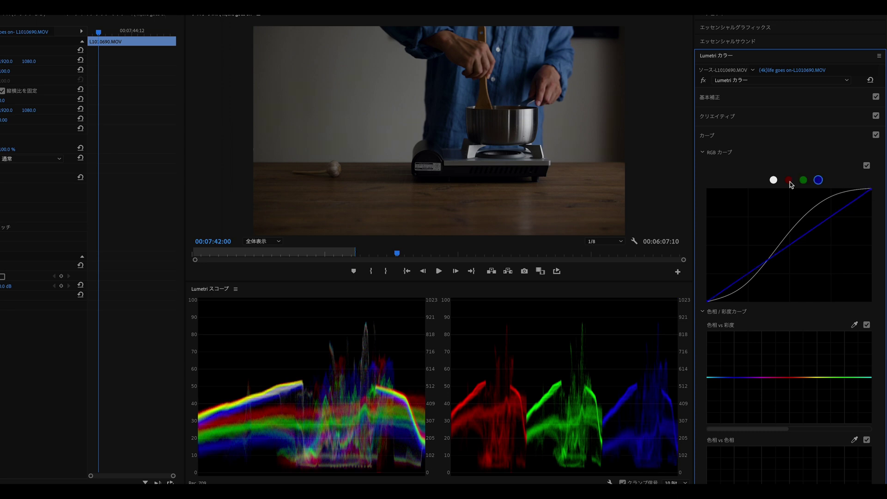
pyautogui.click(773, 179)
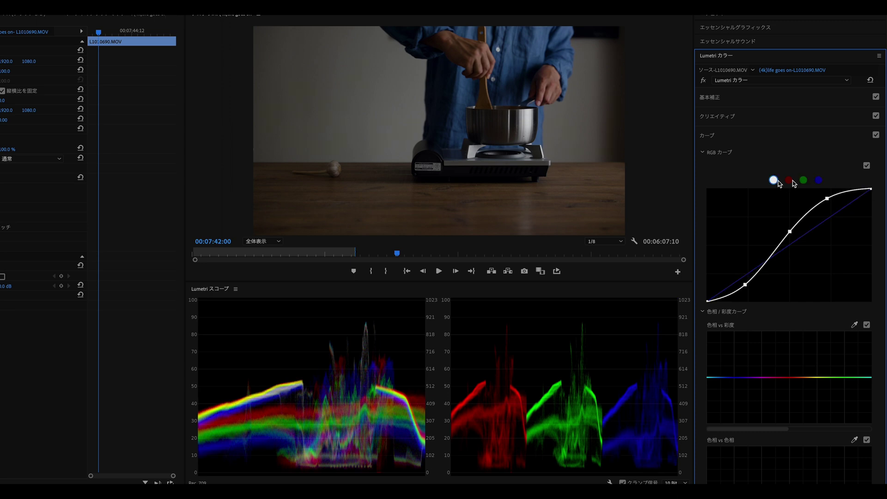
pyautogui.doubleClick(871, 191)
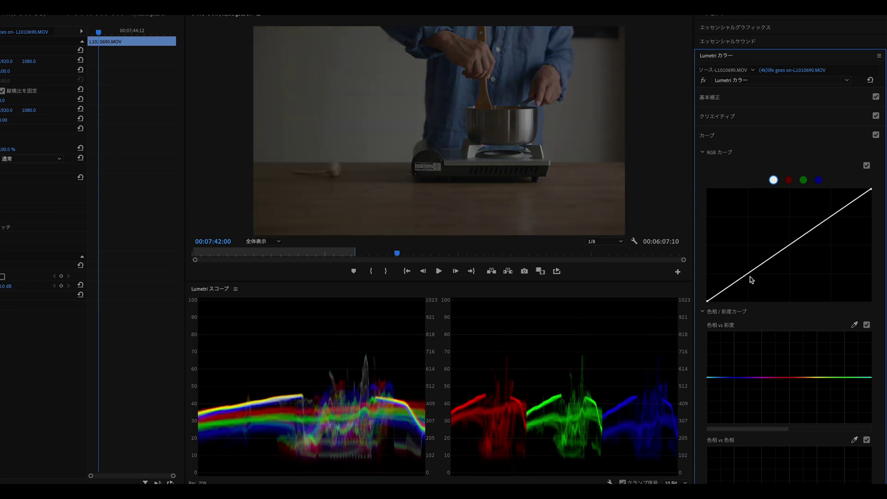
# Draw a new master S-curve: pull shadows down, lift highlights and midtones
pyautogui.moveTo(746, 274); pyautogui.dragTo(748, 286)
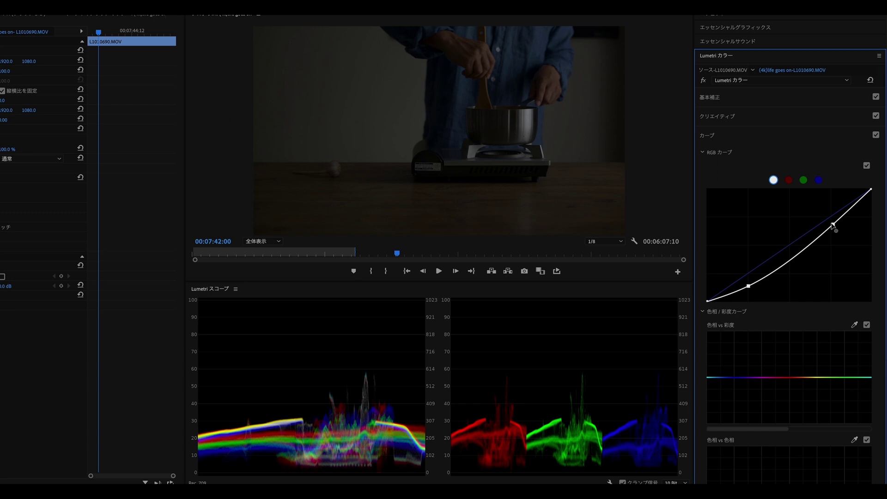
pyautogui.moveTo(832, 226); pyautogui.dragTo(826, 207)
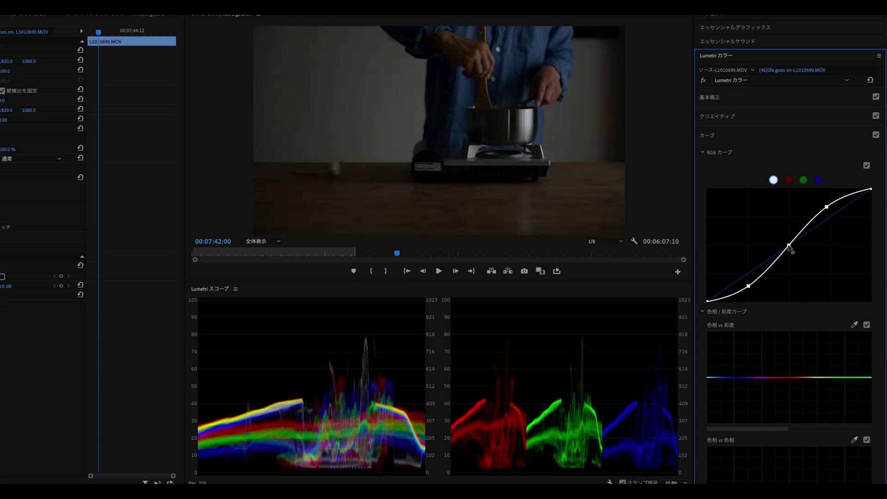
pyautogui.moveTo(788, 246); pyautogui.dragTo(790, 237)
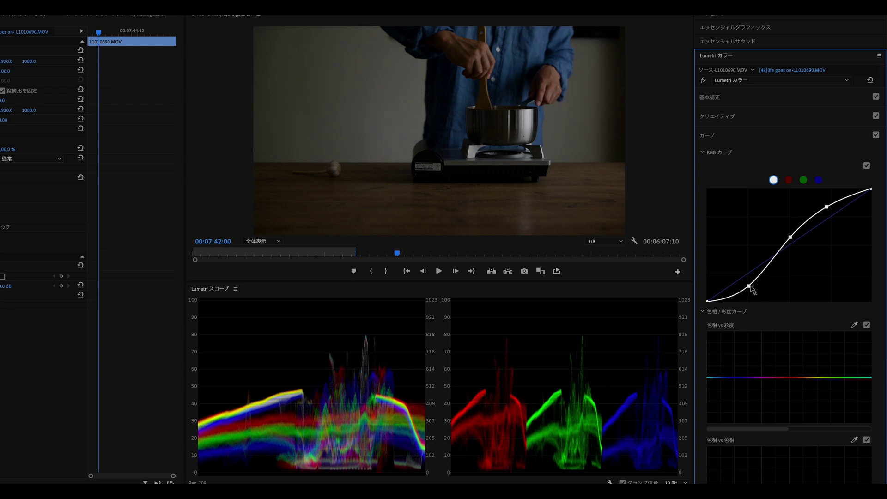
pyautogui.moveTo(751, 286); pyautogui.dragTo(747, 282)
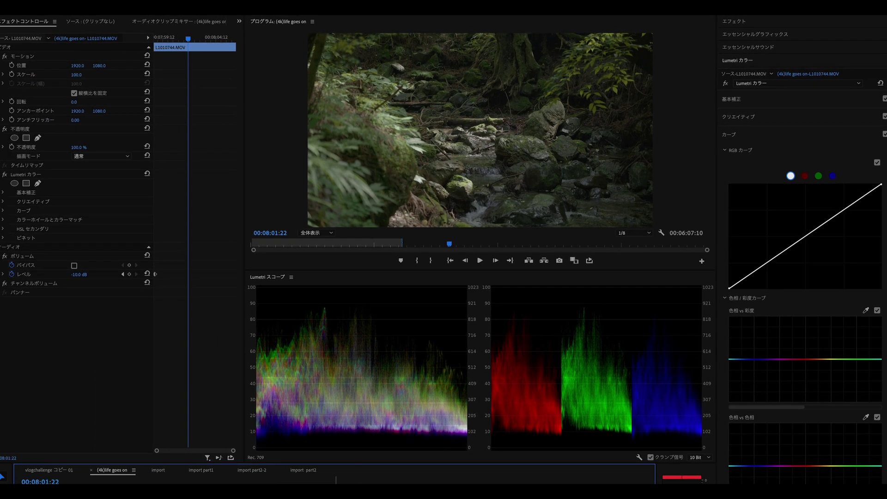
# Apply Levels to forest clip L1010744.MOV with black input 18, white input 228 and gamma 74
pyautogui.click(734, 23)
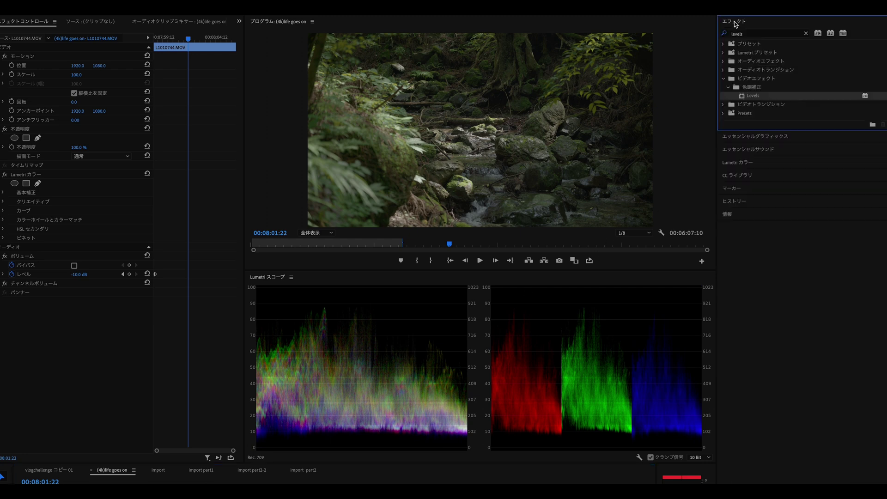
pyautogui.doubleClick(742, 97)
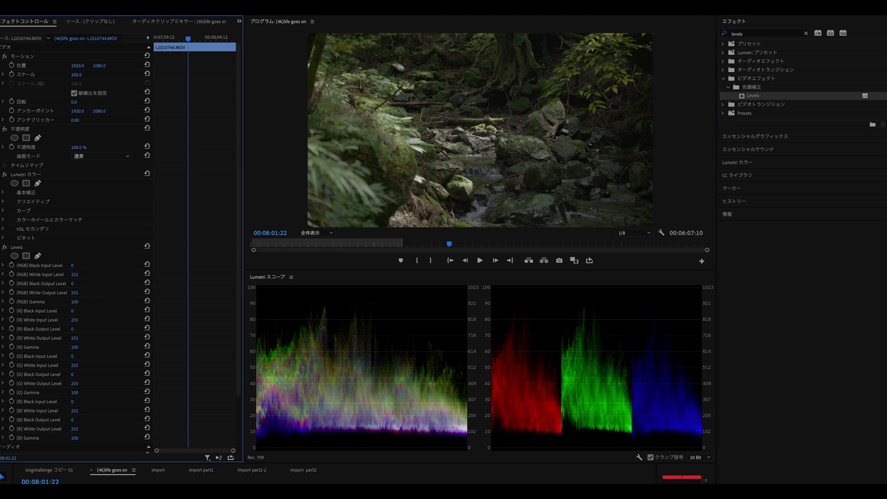
pyautogui.moveTo(73, 265); pyautogui.dragTo(83, 266)
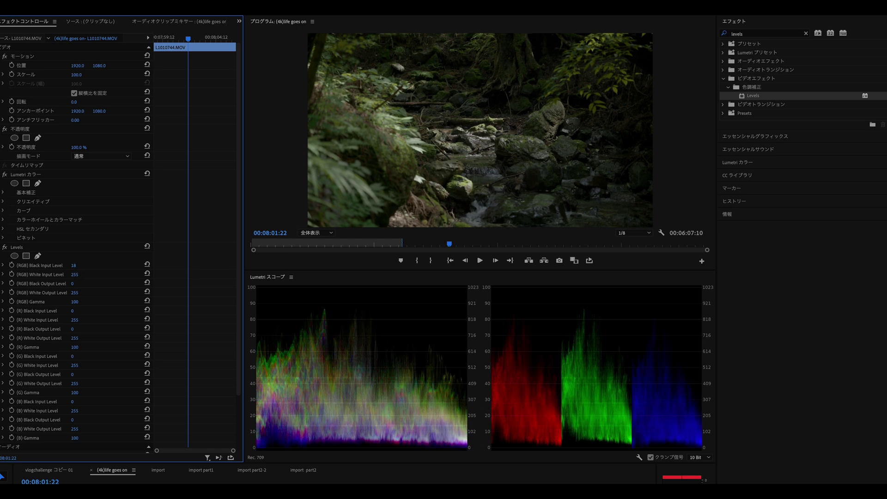
pyautogui.moveTo(74, 274); pyautogui.dragTo(65, 275)
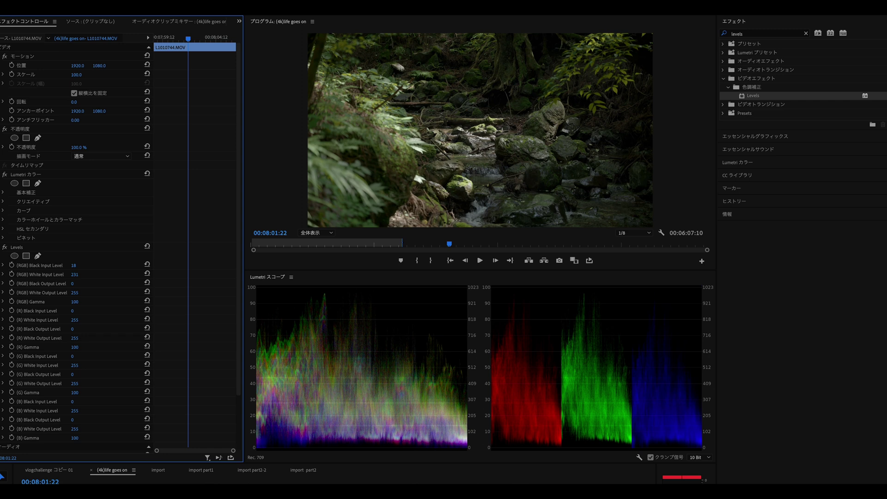
pyautogui.moveTo(74, 302); pyautogui.dragTo(83, 302)
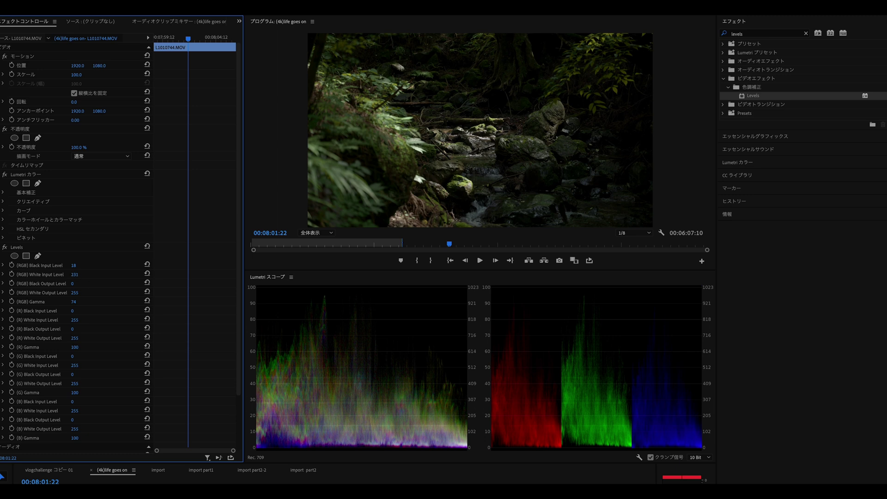
pyautogui.moveTo(74, 274); pyautogui.dragTo(83, 274)
# Delete the Levels effect and form a Lumetri RGB S-curve with darker shadows, brighter highlights and a midpoint anchor
pyautogui.click(39, 248)
pyautogui.press('Delete')
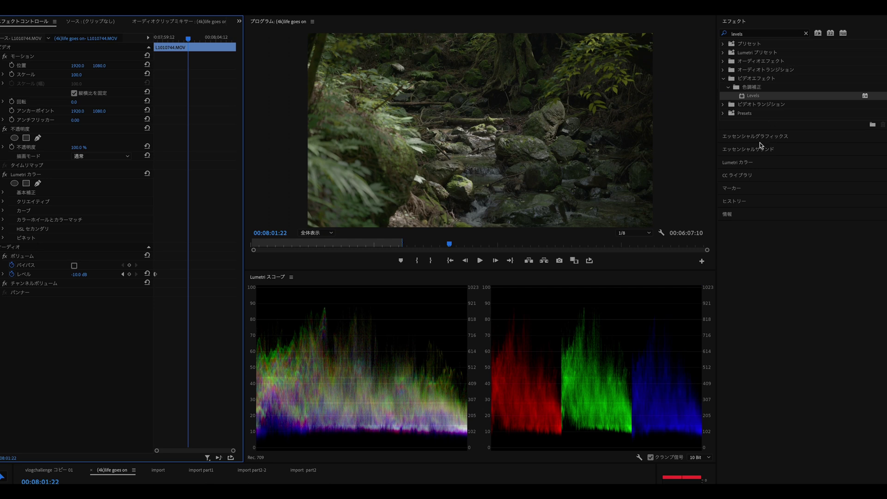
pyautogui.click(743, 164)
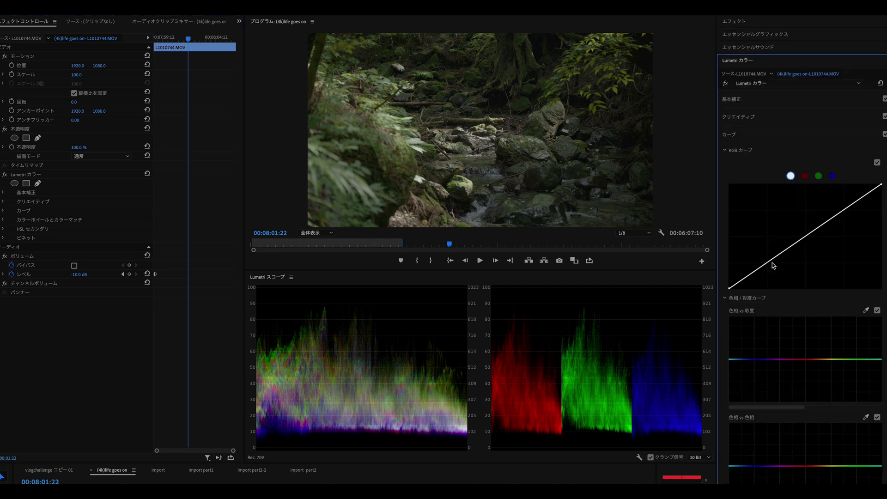
pyautogui.moveTo(767, 264); pyautogui.dragTo(769, 274)
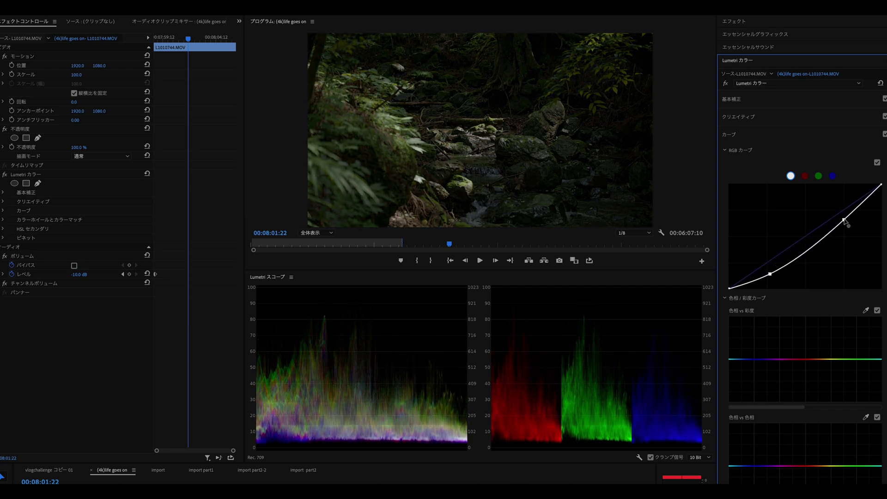
pyautogui.moveTo(846, 221); pyautogui.dragTo(842, 203)
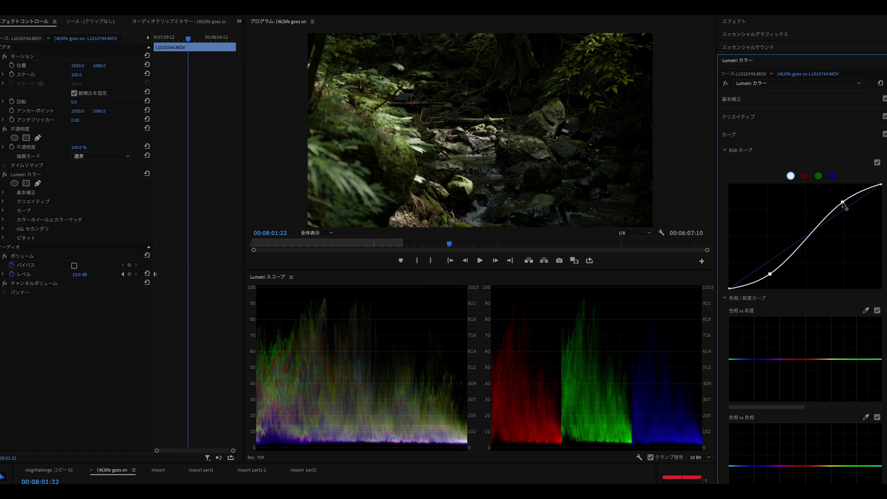
pyautogui.click(804, 237)
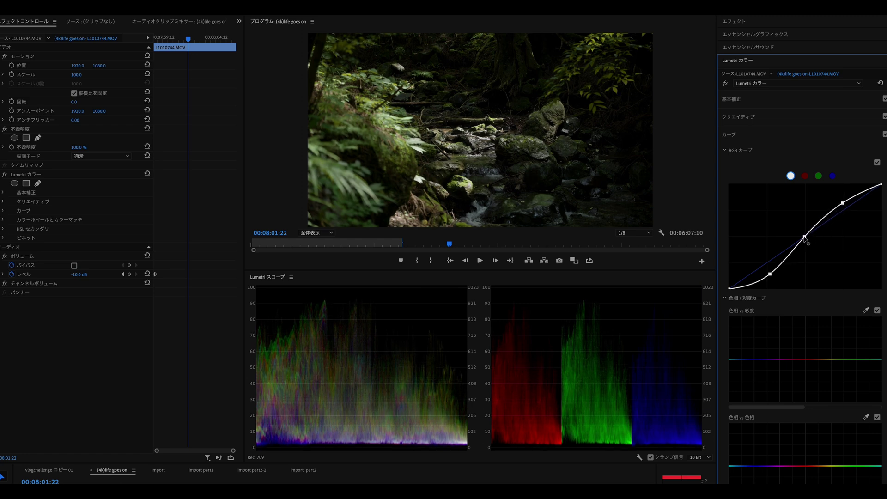